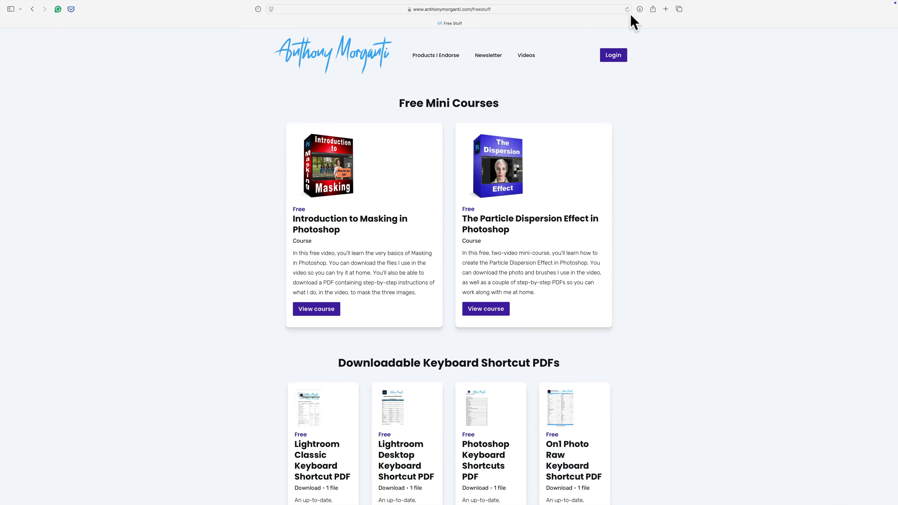
Step: Scroll the adjustment panel and briefly expand, then collapse, the Lens Blur settings
{"action": "scroll", "coordinate": [676, 100], "scroll_direction": "down", "scroll_amount": 10}
{"action": "scroll", "coordinate": [677, 104], "scroll_direction": "up", "scroll_amount": 2}
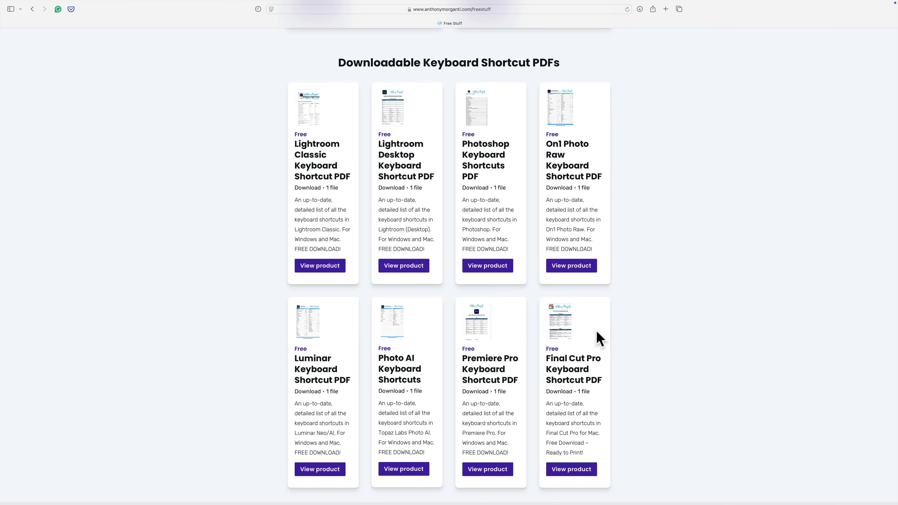
{"action": "scroll", "coordinate": [600, 339], "scroll_direction": "up", "scroll_amount": 1}
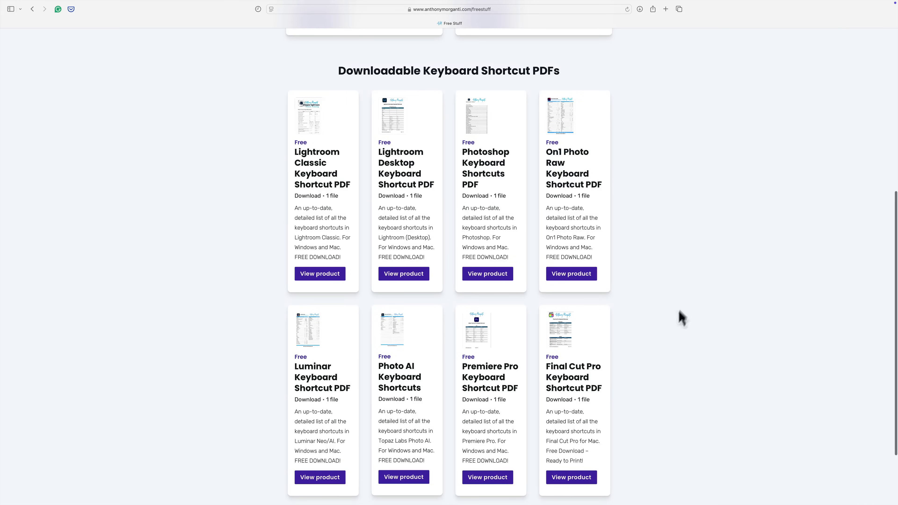
{"action": "scroll", "coordinate": [465, 317], "scroll_direction": "up", "scroll_amount": 5}
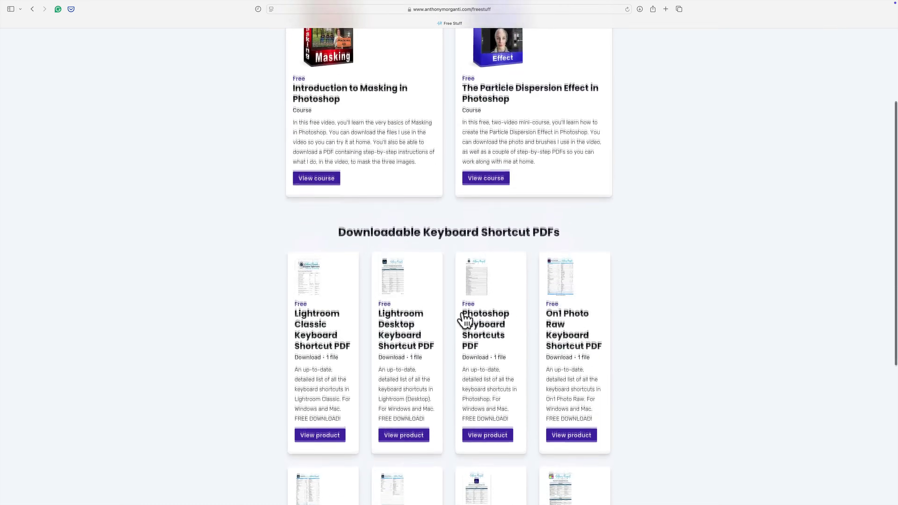
{"action": "scroll", "coordinate": [465, 316], "scroll_direction": "up", "scroll_amount": 3}
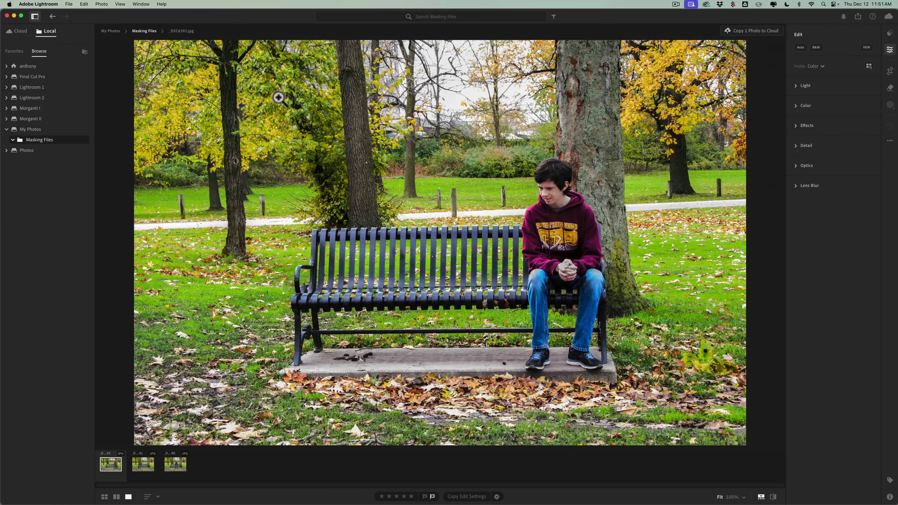
{"action": "left_click", "coordinate": [795, 187]}
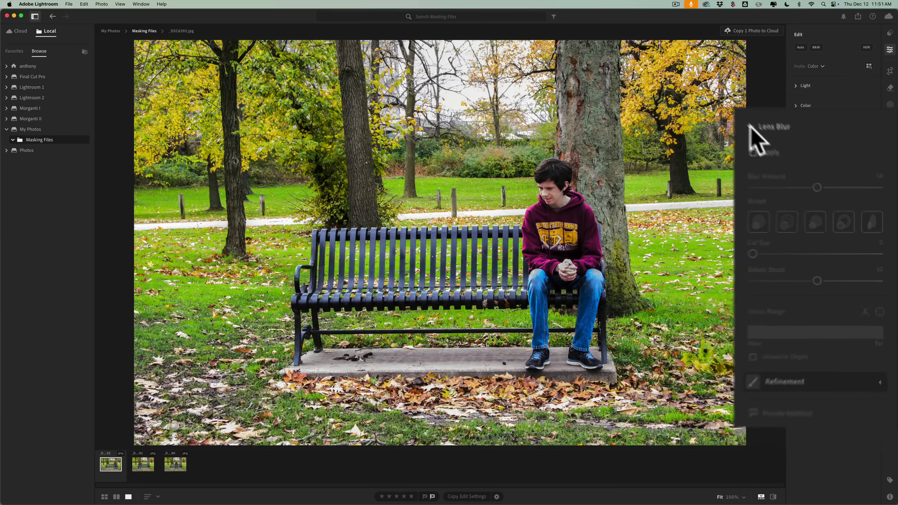
{"action": "left_click", "coordinate": [796, 185]}
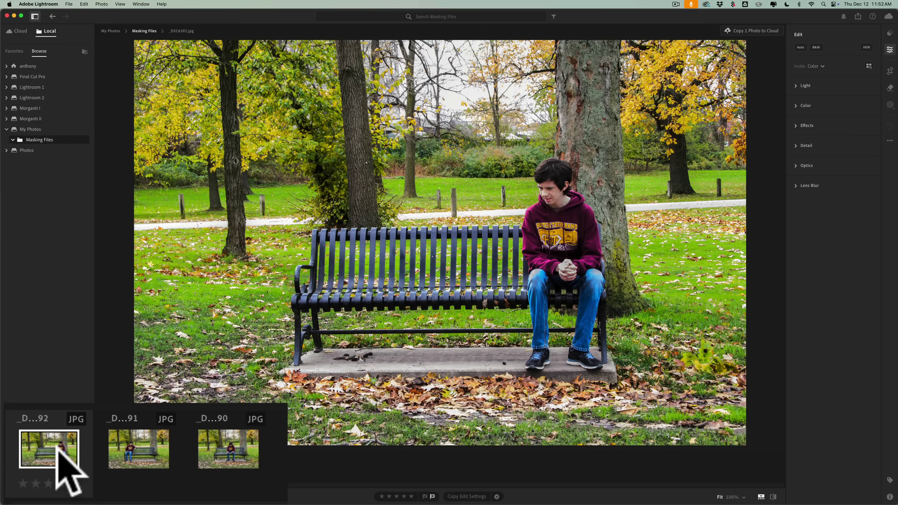
Step: Select all three bench photos in the filmstrip and show the Edit in Photoshop submenu
{"action": "left_click", "coordinate": [217, 442]}
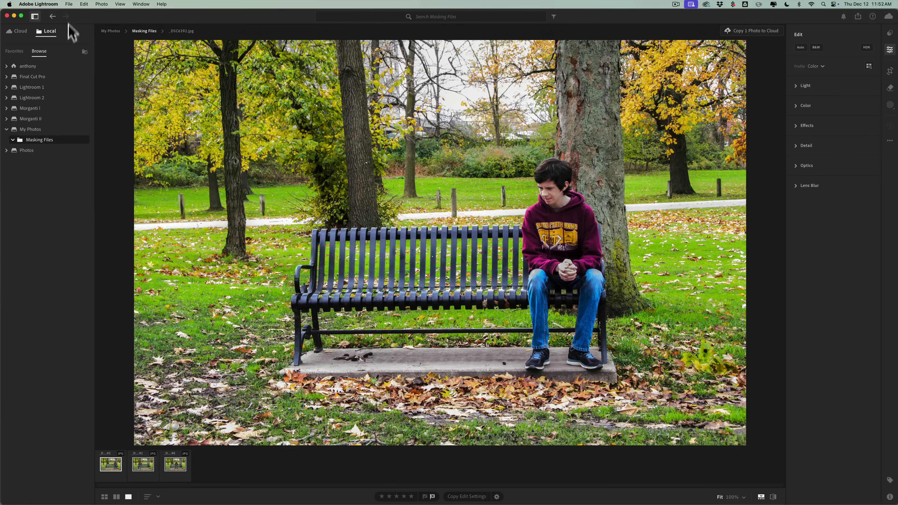
{"action": "left_click", "coordinate": [69, 4]}
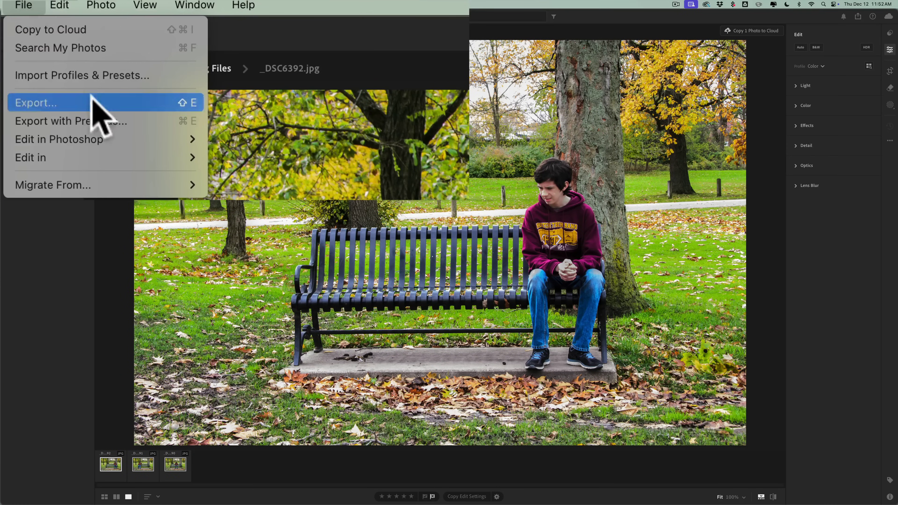
{"action": "mouse_move", "coordinate": [114, 136]}
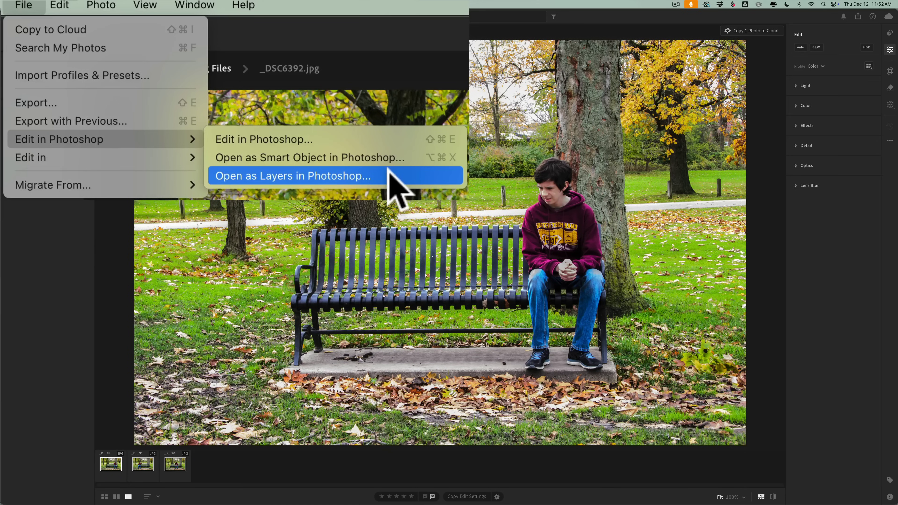
Step: Send the three selected photos to Photoshop with Open as Layers in Photoshop and confirm
{"action": "left_click", "coordinate": [389, 173]}
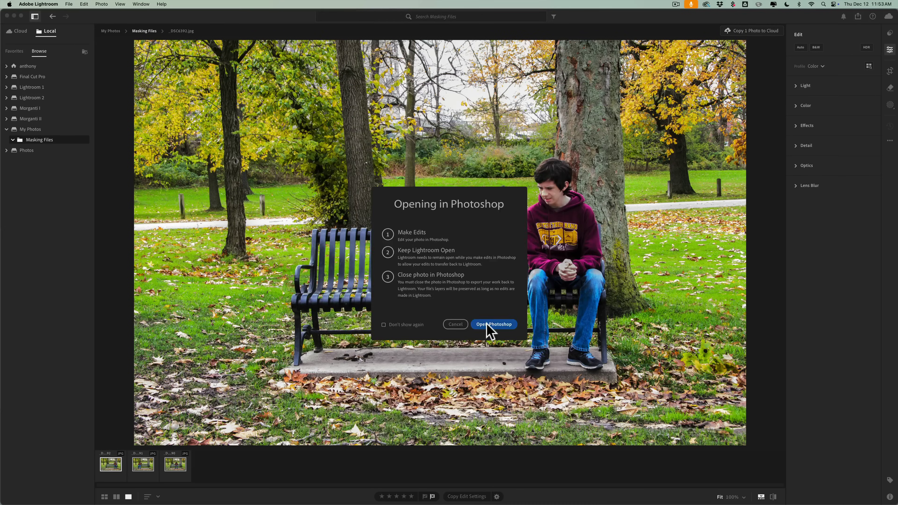
{"action": "left_click", "coordinate": [486, 323]}
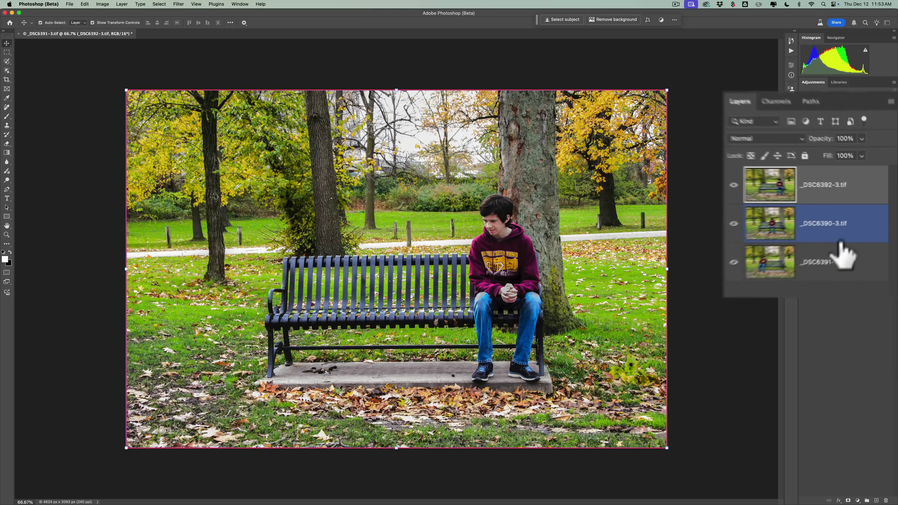
Step: Toggle visibility of the _DSC6392-3 and _DSC6390-3 layers to compare the three photos
{"action": "left_click", "coordinate": [809, 232]}
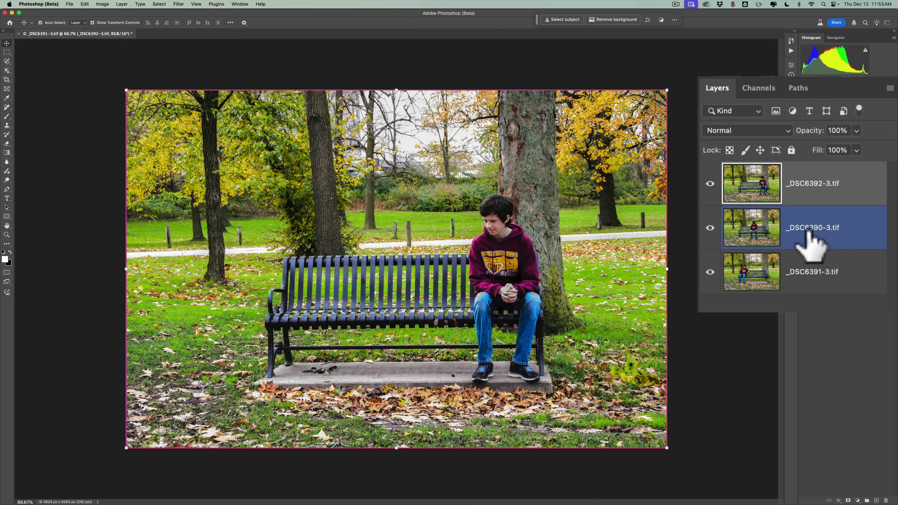
{"action": "left_click", "coordinate": [709, 184]}
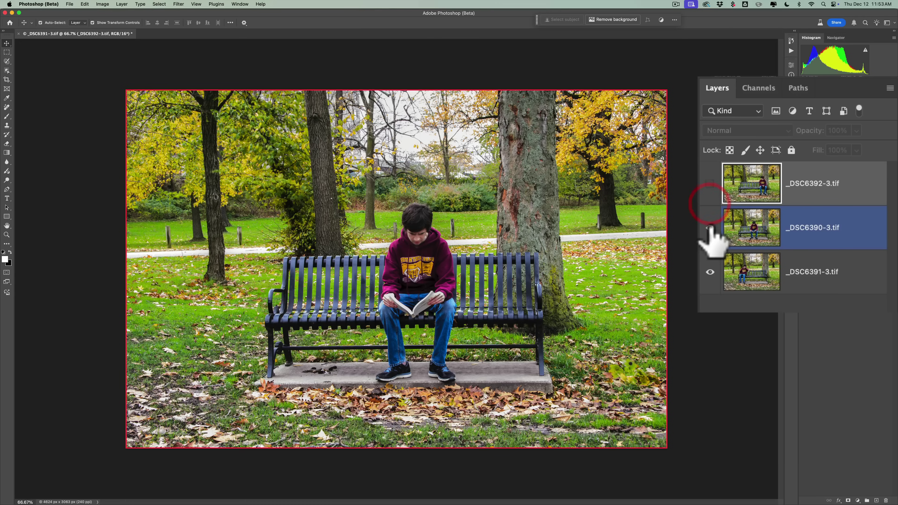
{"action": "left_click", "coordinate": [710, 228]}
{"action": "left_click", "coordinate": [710, 228]}
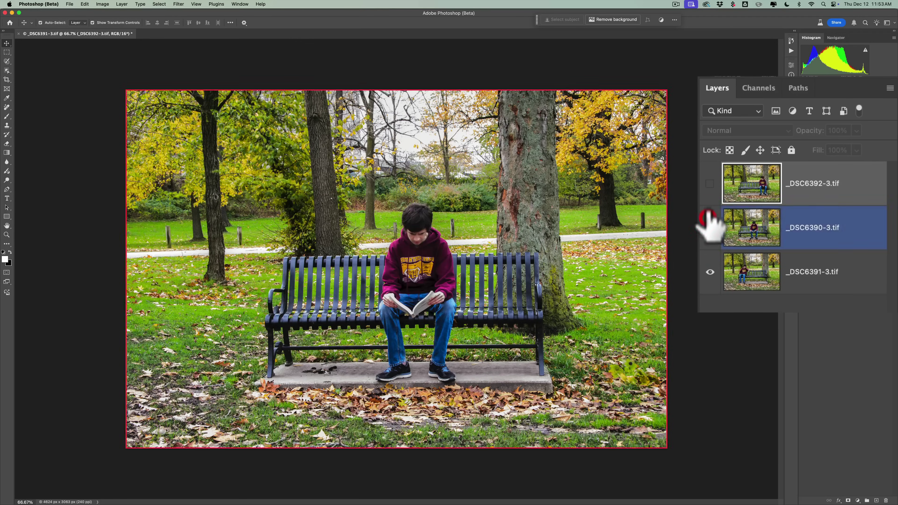
{"action": "left_click", "coordinate": [710, 184]}
{"action": "left_click", "coordinate": [799, 203]}
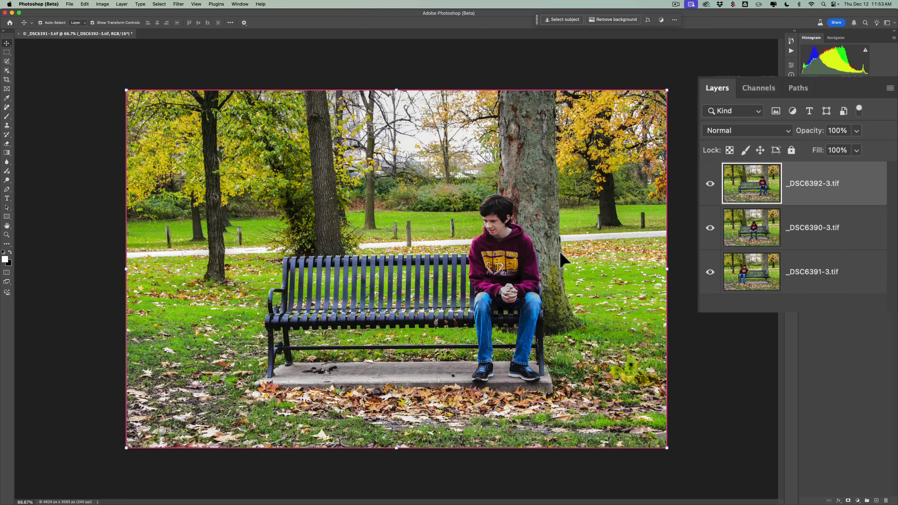
Step: Select all three layers and auto-align them using Auto projection
{"action": "left_click", "coordinate": [842, 273]}
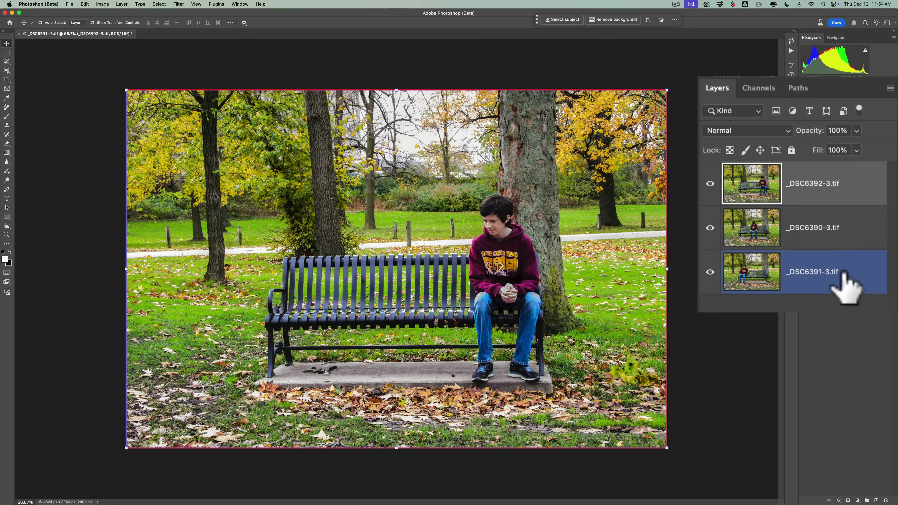
{"action": "left_click", "coordinate": [859, 272], "text": "shift"}
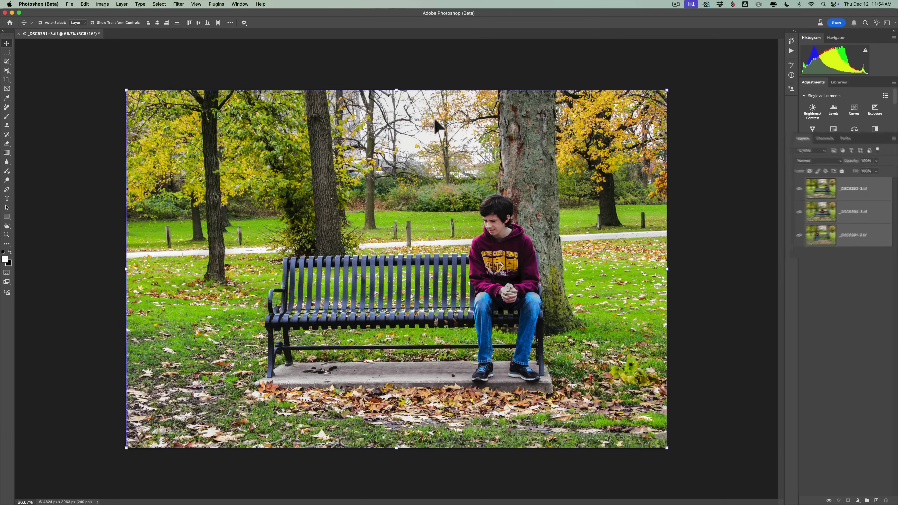
{"action": "left_click", "coordinate": [84, 4]}
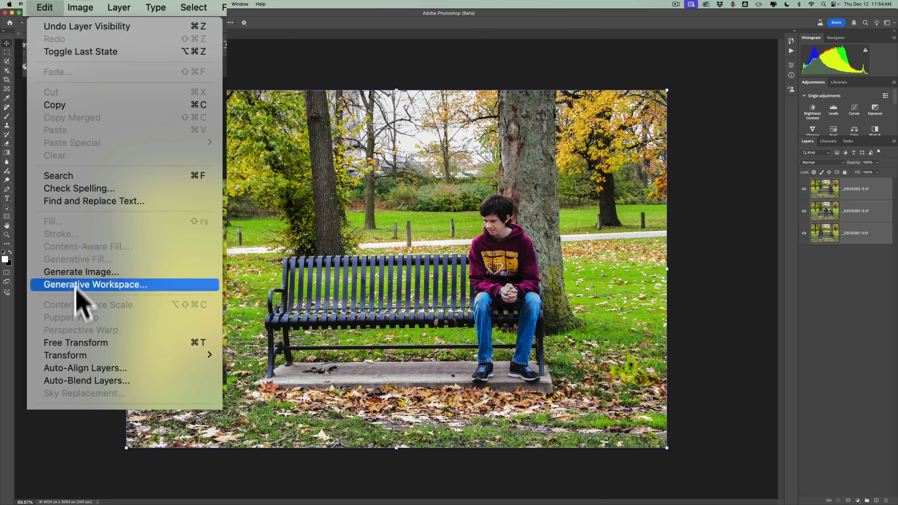
{"action": "left_click", "coordinate": [86, 367]}
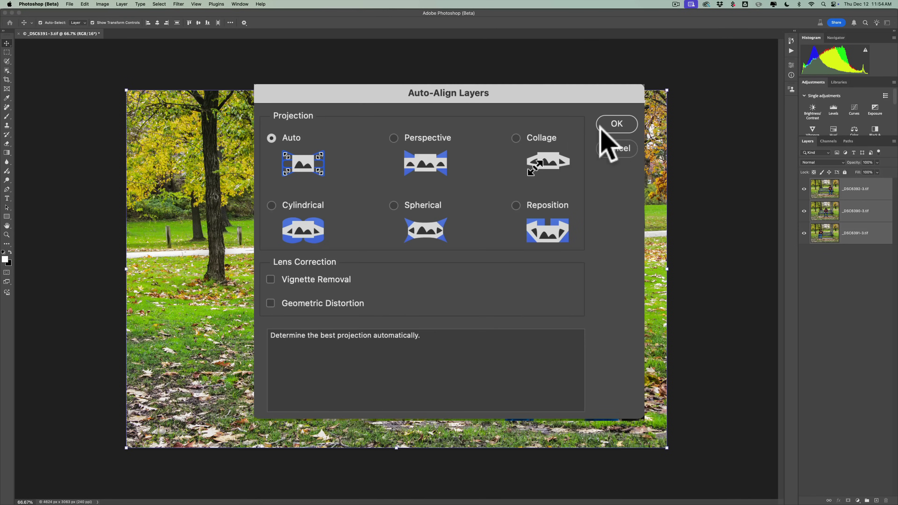
{"action": "left_click", "coordinate": [606, 125]}
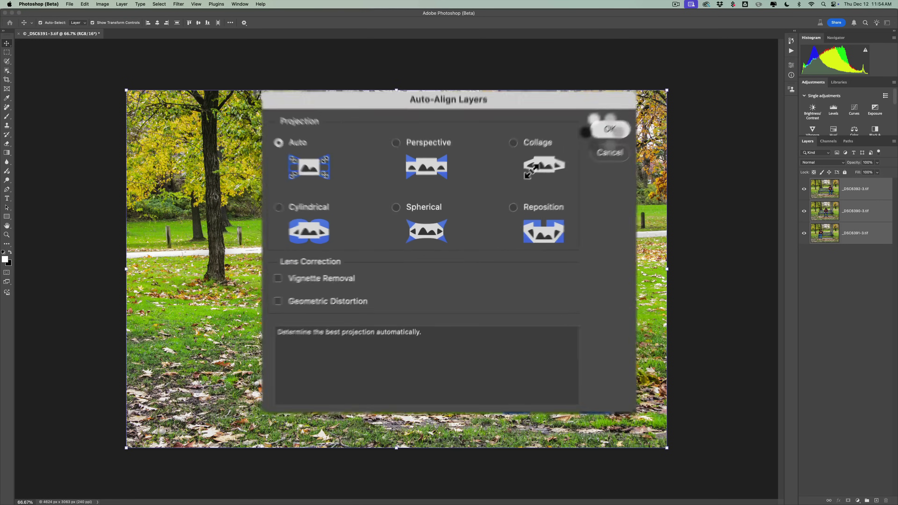
Step: Hide the top _DSC6392-3 layer and add a white mask to the reading-boy _DSC6390-3 layer
{"action": "left_click", "coordinate": [878, 234], "text": "super"}
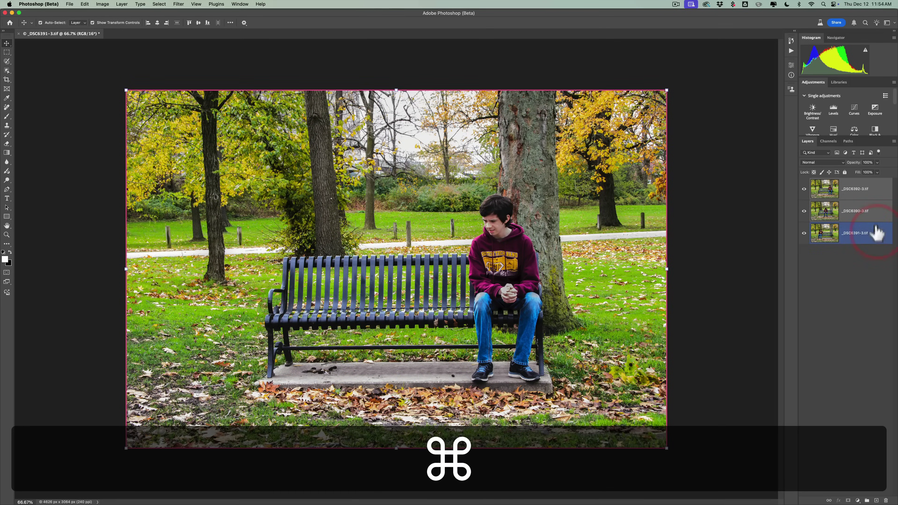
{"action": "left_click", "coordinate": [803, 189]}
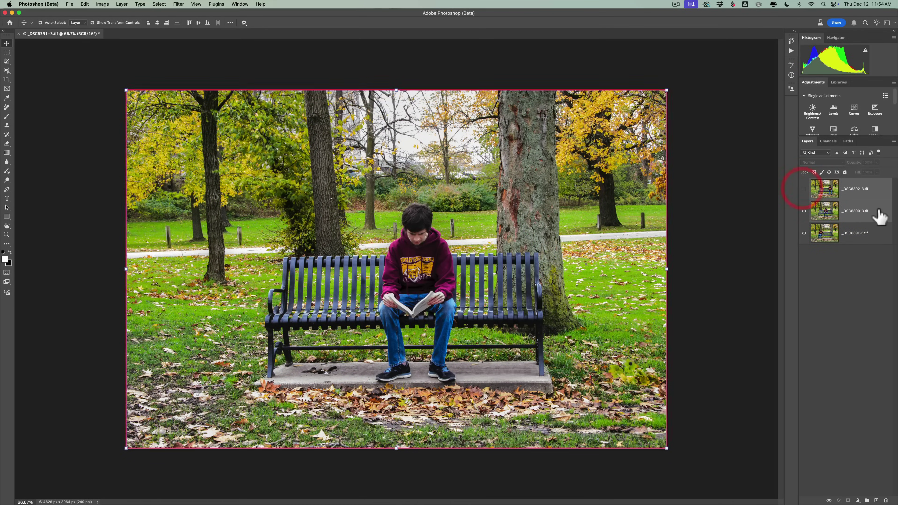
{"action": "left_click", "coordinate": [877, 214]}
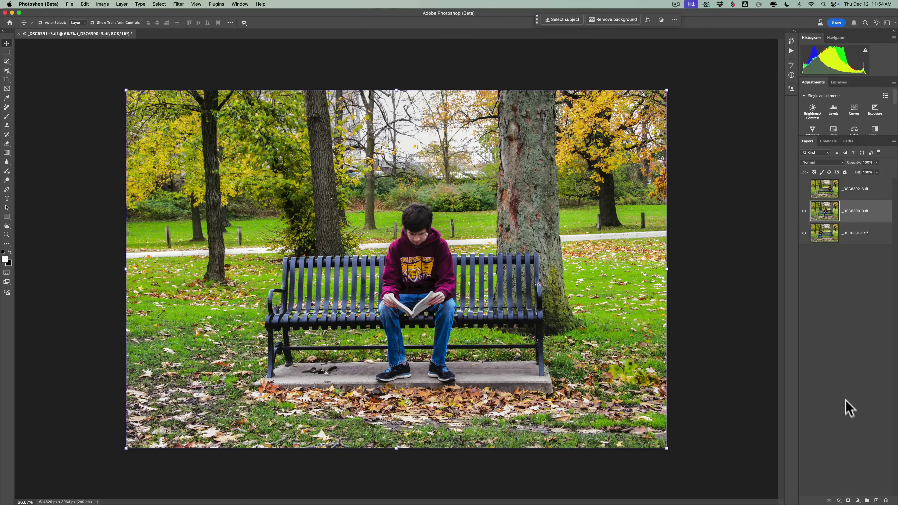
{"action": "left_click", "coordinate": [848, 500]}
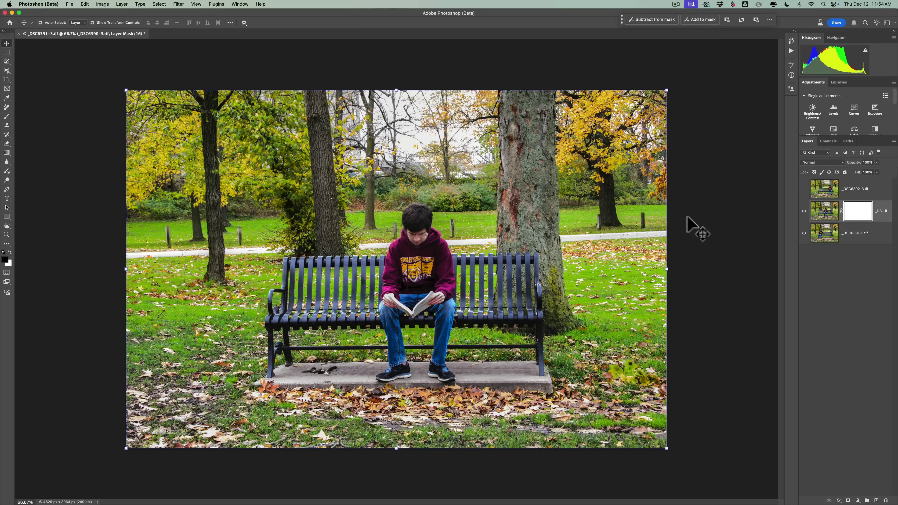
Step: With a 400 px brush, paint black over the bench's left end, then reselect the visible top layer
{"action": "key", "text": "b"}
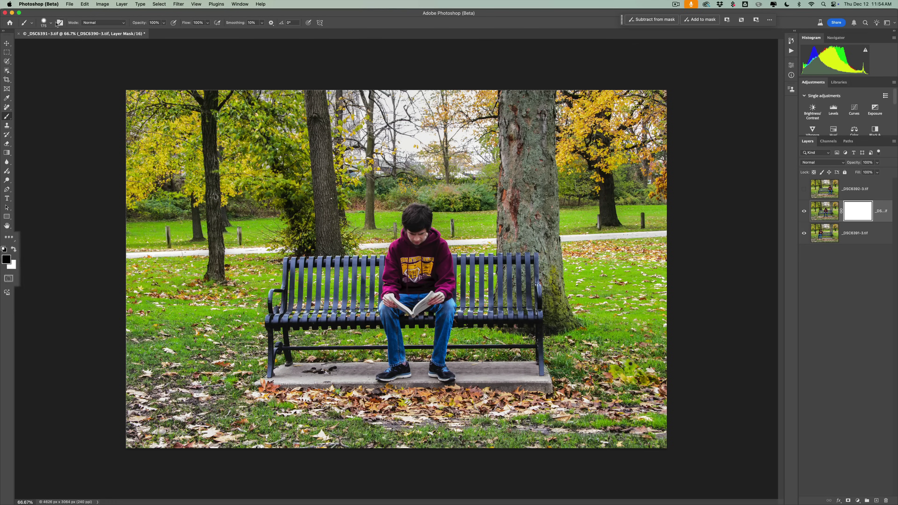
{"action": "left_click", "coordinate": [51, 22]}
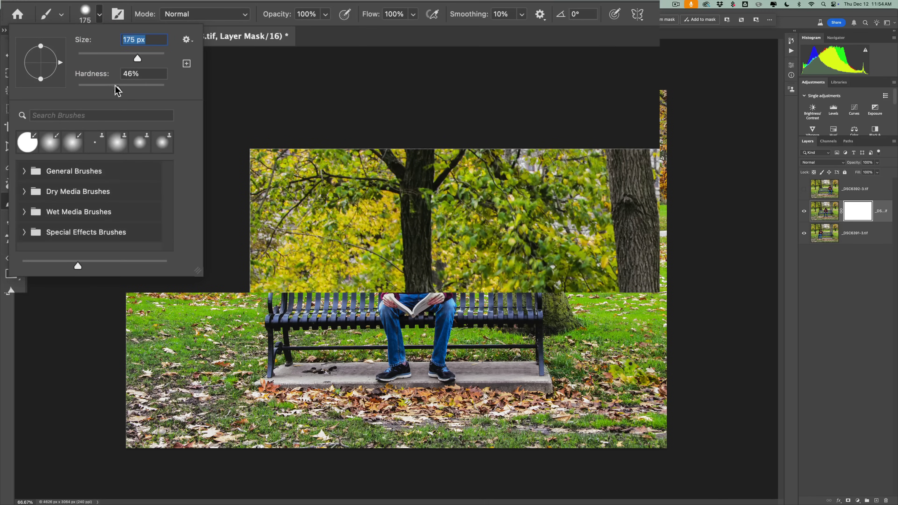
{"action": "key", "text": "Tab"}
{"action": "key", "text": "Return"}
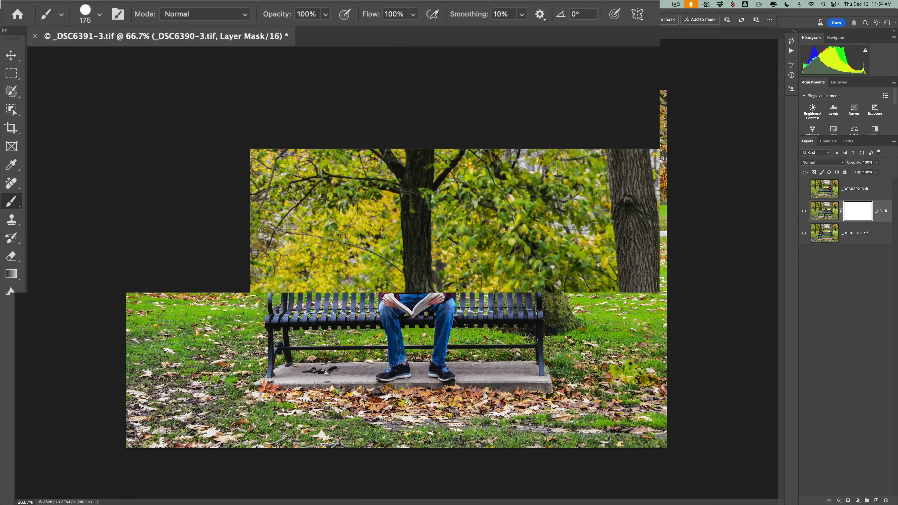
{"action": "key", "text": "bracketright"}
{"action": "key", "text": "bracketright"}
{"action": "key", "text": "bracketright"}
{"action": "key", "text": "bracketright"}
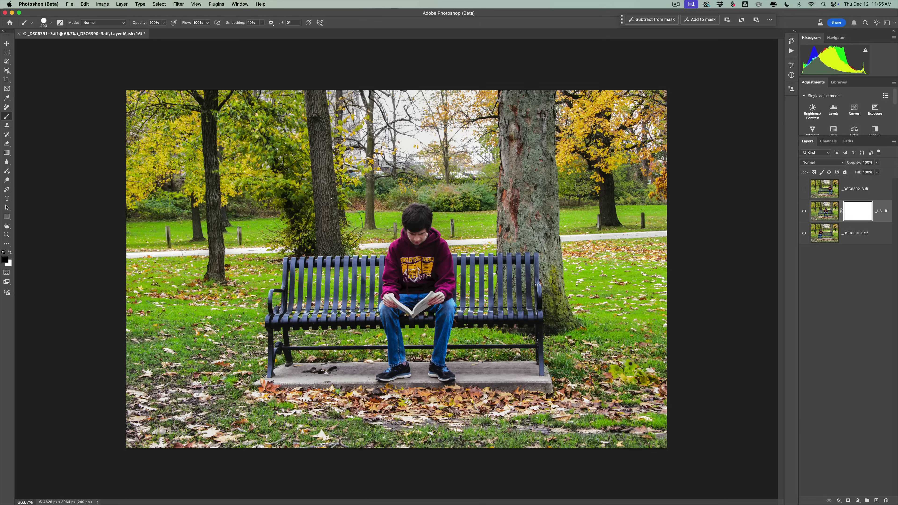
{"action": "mouse_move", "coordinate": [339, 224]}
{"action": "left_mouse_down"}
{"action": "mouse_move", "coordinate": [310, 240]}
{"action": "mouse_move", "coordinate": [308, 275]}
{"action": "mouse_move", "coordinate": [289, 247]}
{"action": "mouse_move", "coordinate": [263, 334]}
{"action": "mouse_move", "coordinate": [274, 381]}
{"action": "mouse_move", "coordinate": [289, 382]}
{"action": "mouse_move", "coordinate": [307, 342]}
{"action": "mouse_move", "coordinate": [319, 368]}
{"action": "mouse_move", "coordinate": [338, 286]}
{"action": "mouse_move", "coordinate": [336, 239]}
{"action": "mouse_move", "coordinate": [354, 251]}
{"action": "mouse_move", "coordinate": [346, 231]}
{"action": "mouse_move", "coordinate": [316, 225]}
{"action": "mouse_move", "coordinate": [288, 274]}
{"action": "left_mouse_up"}
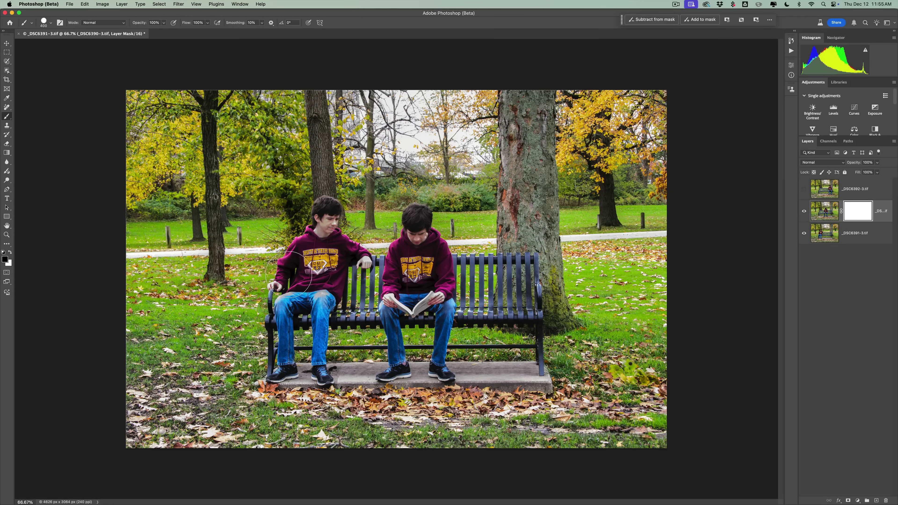
{"action": "left_click", "coordinate": [804, 190]}
{"action": "left_click", "coordinate": [862, 189]}
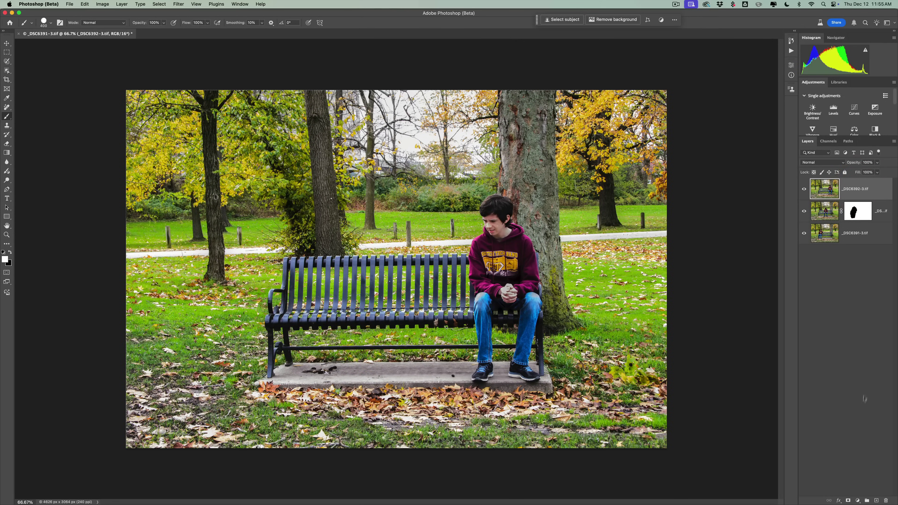
Step: Add a mask to the top _DSC6392-3 layer and paint black over the bench's left and middle
{"action": "left_click", "coordinate": [848, 500]}
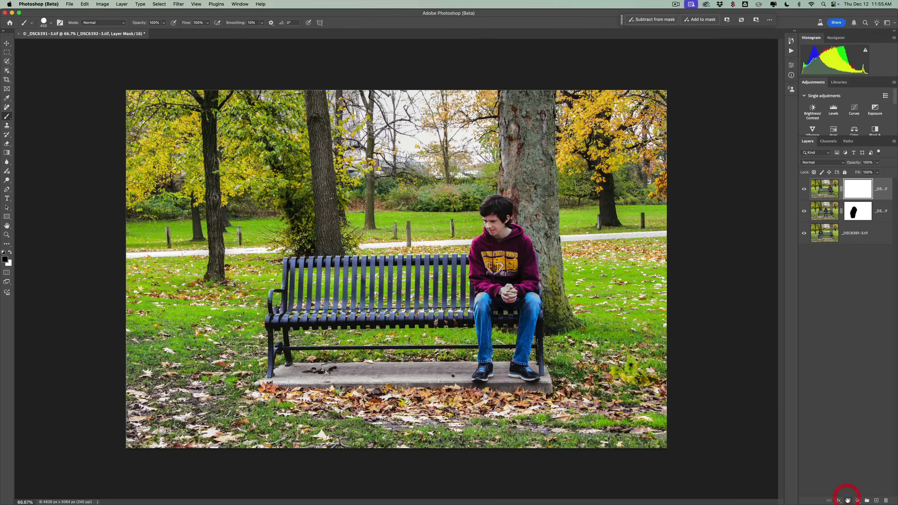
{"action": "mouse_move", "coordinate": [308, 269]}
{"action": "left_mouse_down"}
{"action": "mouse_move", "coordinate": [309, 307]}
{"action": "mouse_move", "coordinate": [305, 211]}
{"action": "mouse_move", "coordinate": [328, 261]}
{"action": "mouse_move", "coordinate": [333, 215]}
{"action": "mouse_move", "coordinate": [348, 312]}
{"action": "mouse_move", "coordinate": [360, 303]}
{"action": "mouse_move", "coordinate": [363, 264]}
{"action": "mouse_move", "coordinate": [356, 322]}
{"action": "mouse_move", "coordinate": [329, 370]}
{"action": "mouse_move", "coordinate": [323, 328]}
{"action": "mouse_move", "coordinate": [311, 327]}
{"action": "mouse_move", "coordinate": [291, 360]}
{"action": "mouse_move", "coordinate": [298, 329]}
{"action": "mouse_move", "coordinate": [277, 372]}
{"action": "mouse_move", "coordinate": [280, 267]}
{"action": "mouse_move", "coordinate": [315, 210]}
{"action": "mouse_move", "coordinate": [324, 210]}
{"action": "mouse_move", "coordinate": [334, 245]}
{"action": "mouse_move", "coordinate": [369, 284]}
{"action": "mouse_move", "coordinate": [378, 333]}
{"action": "mouse_move", "coordinate": [385, 299]}
{"action": "mouse_move", "coordinate": [393, 361]}
{"action": "mouse_move", "coordinate": [408, 347]}
{"action": "mouse_move", "coordinate": [416, 367]}
{"action": "mouse_move", "coordinate": [433, 358]}
{"action": "mouse_move", "coordinate": [444, 367]}
{"action": "mouse_move", "coordinate": [429, 201]}
{"action": "mouse_move", "coordinate": [395, 271]}
{"action": "mouse_move", "coordinate": [403, 211]}
{"action": "mouse_move", "coordinate": [400, 296]}
{"action": "mouse_move", "coordinate": [384, 303]}
{"action": "mouse_move", "coordinate": [377, 243]}
{"action": "mouse_move", "coordinate": [370, 315]}
{"action": "mouse_move", "coordinate": [388, 358]}
{"action": "mouse_move", "coordinate": [425, 366]}
{"action": "mouse_move", "coordinate": [439, 352]}
{"action": "mouse_move", "coordinate": [428, 231]}
{"action": "mouse_move", "coordinate": [332, 208]}
{"action": "mouse_move", "coordinate": [304, 258]}
{"action": "mouse_move", "coordinate": [289, 326]}
{"action": "mouse_move", "coordinate": [299, 360]}
{"action": "left_mouse_up"}
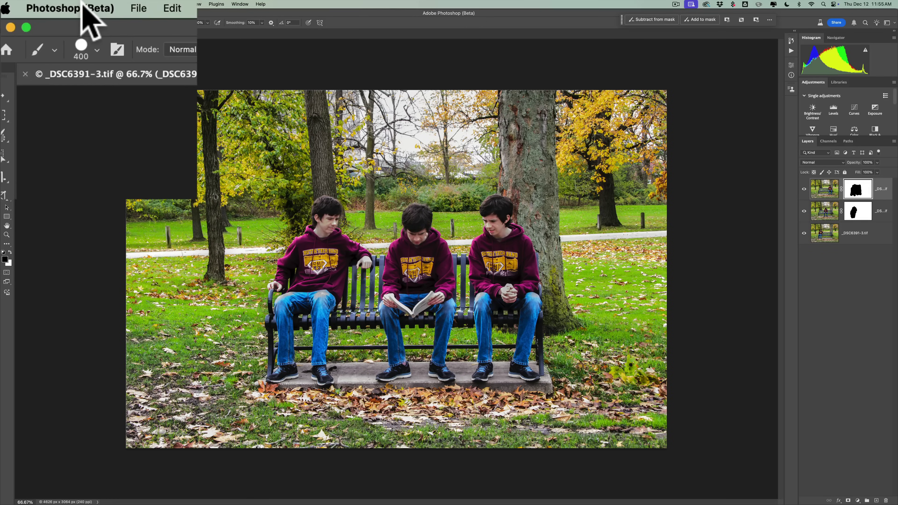
Step: Quit Photoshop (Beta) and save the three-boys composite when prompted
{"action": "left_click", "coordinate": [46, 4]}
{"action": "left_click", "coordinate": [83, 177]}
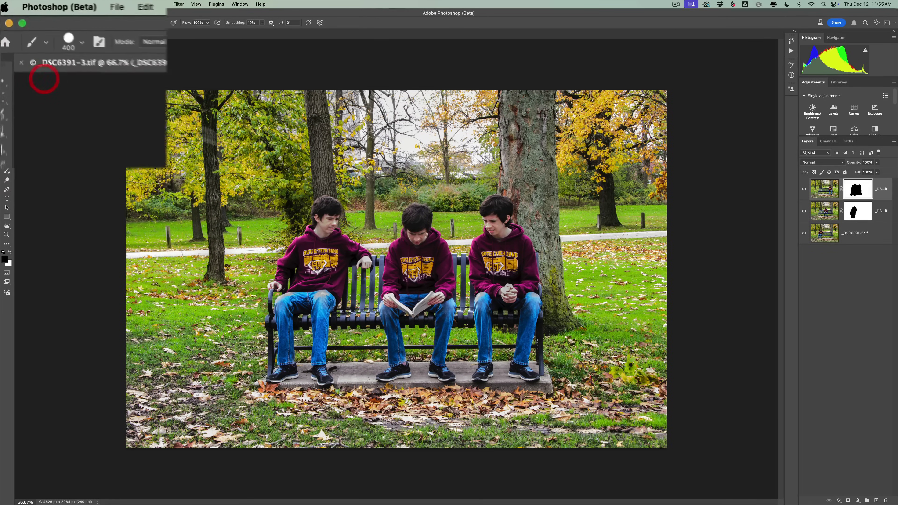
{"action": "left_click", "coordinate": [457, 191]}
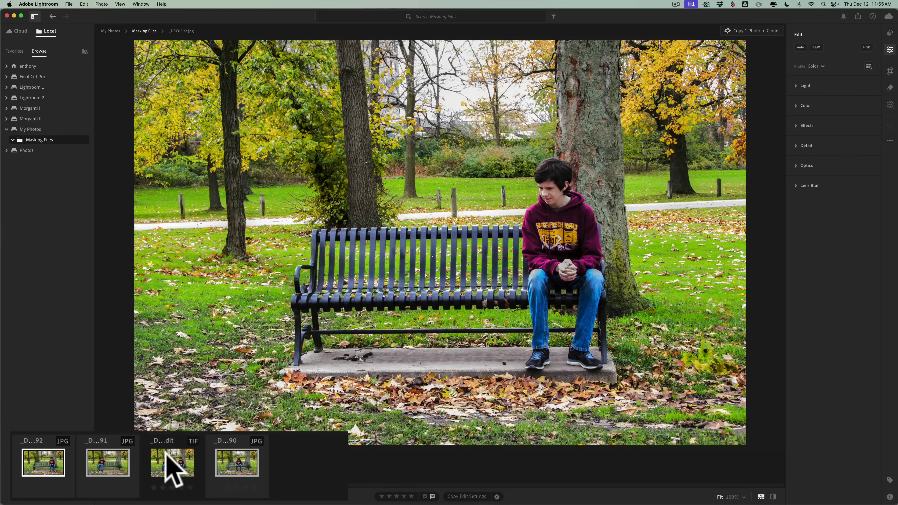
Step: Show the _DSC6392-3-Edit TIF, open and close the Crop panel, then open the Edit adjustments
{"action": "left_click", "coordinate": [169, 467]}
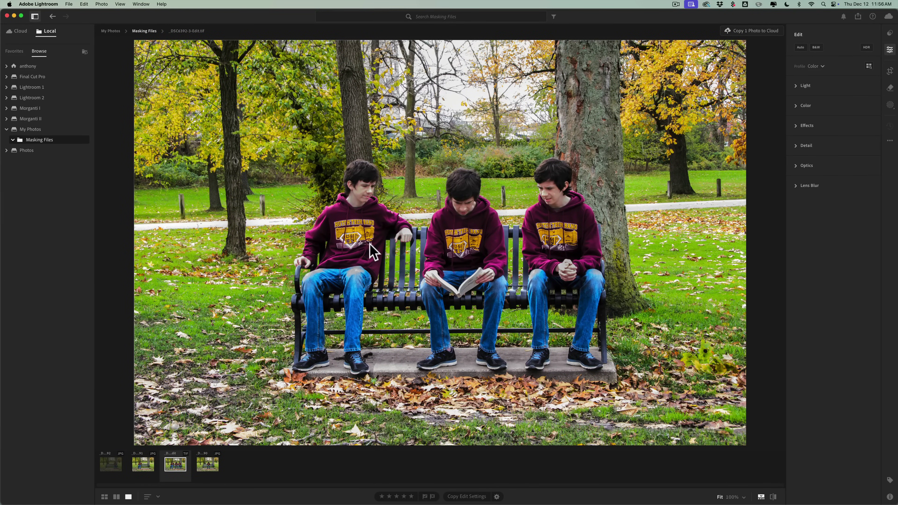
{"action": "left_click", "coordinate": [888, 71]}
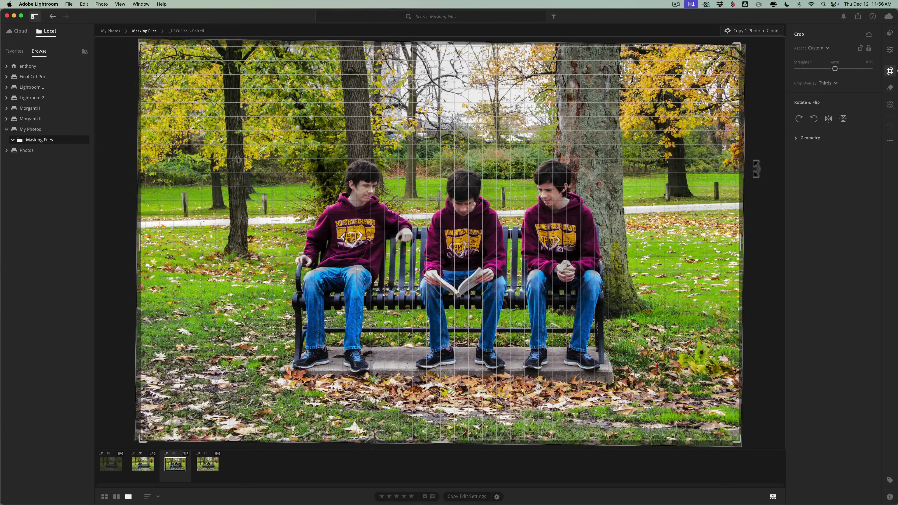
{"action": "left_click", "coordinate": [756, 169]}
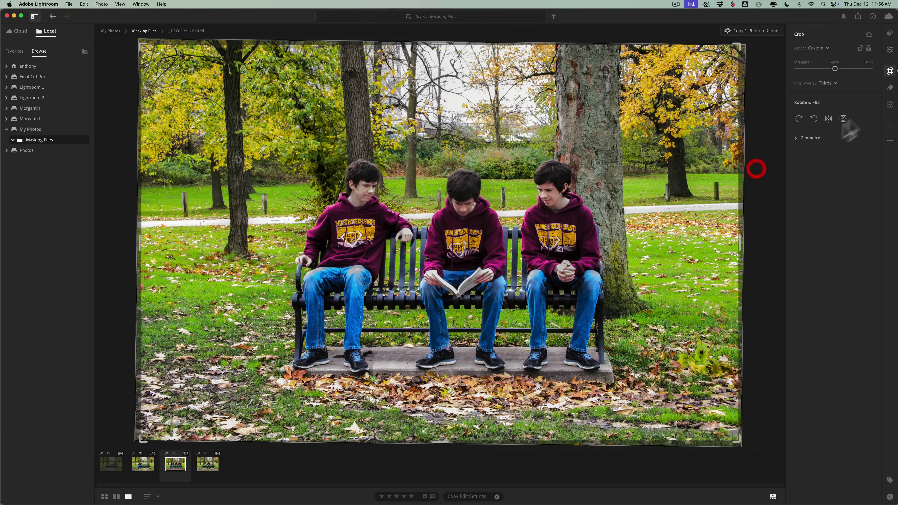
{"action": "left_click", "coordinate": [889, 71]}
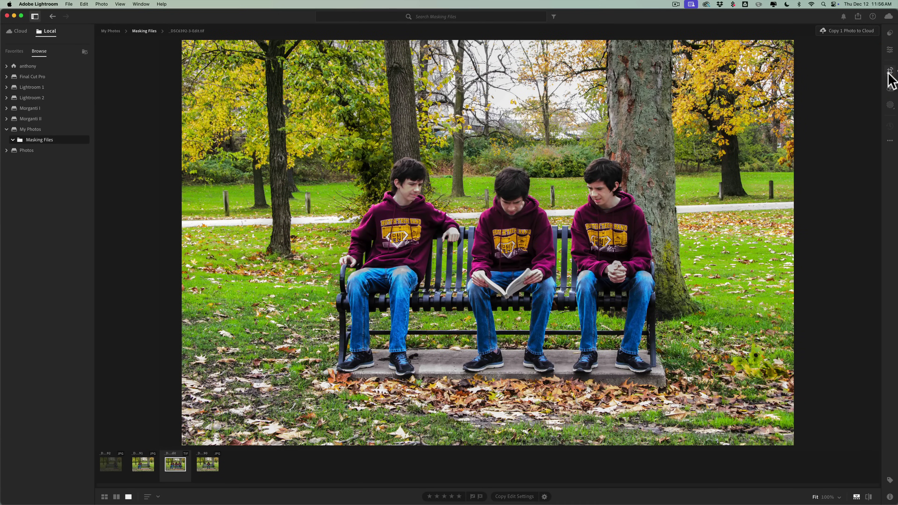
{"action": "left_click", "coordinate": [890, 50]}
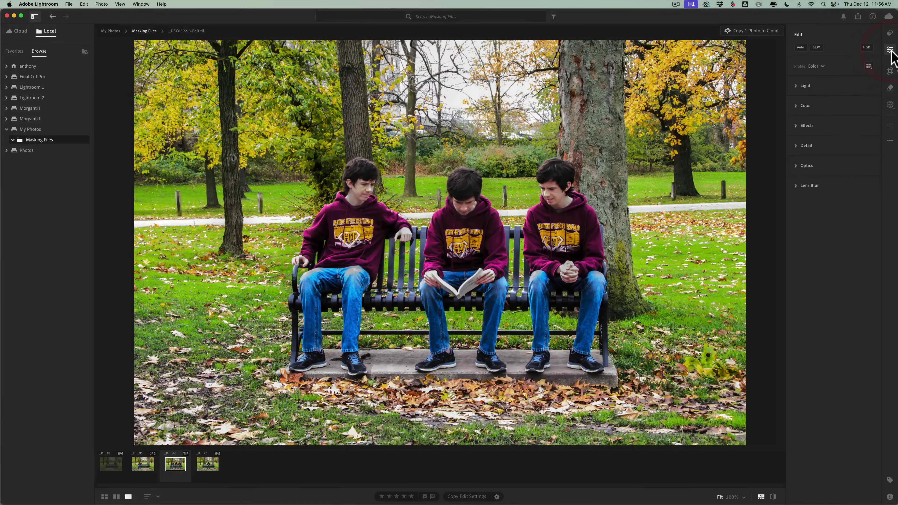